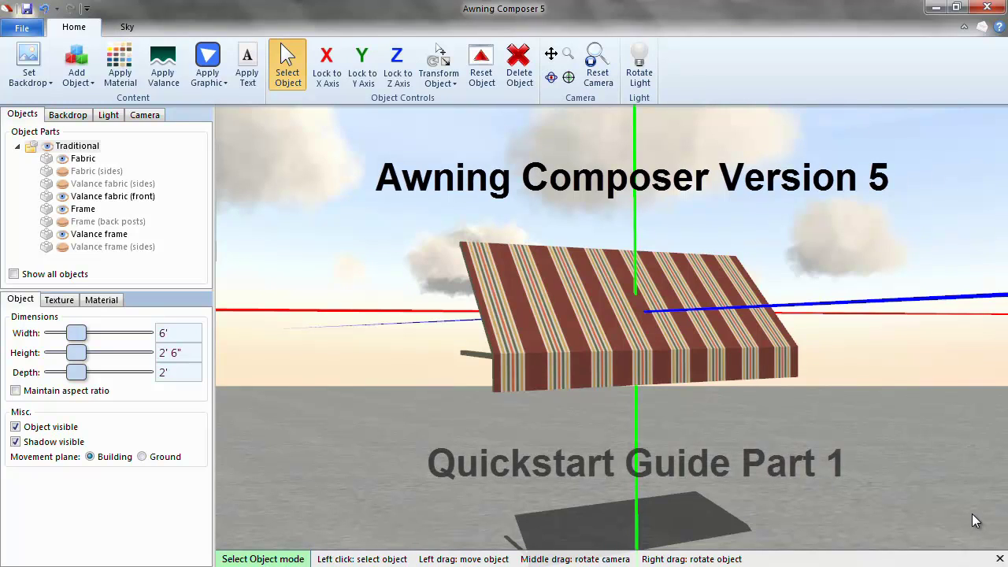
Orbit the camera around the striped traditional awning model.
{"action": "middle_click_drag", "start_coordinate": [972, 510], "coordinate": [179, 508]}
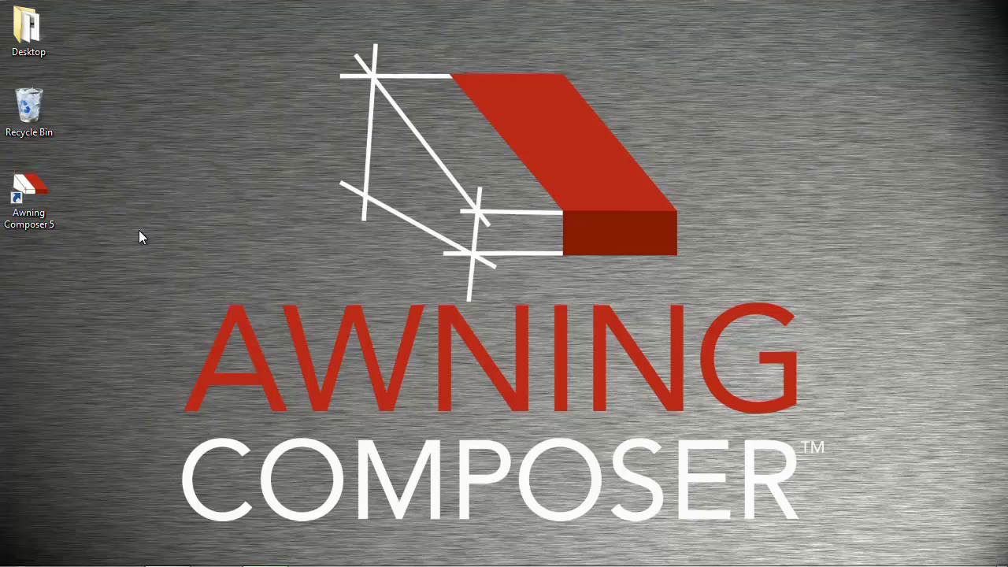
Launch Awning Composer 5 from its desktop shortcut.
{"action": "double_click", "coordinate": [40, 193]}
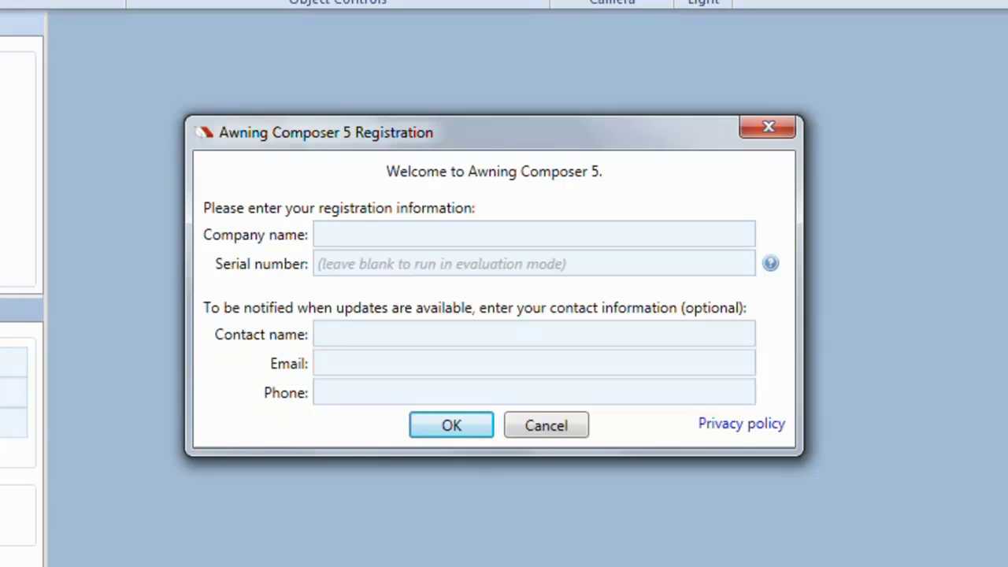
Register with the company name, serial number, contact e-mail and phone number, and submit.
{"action": "type", "text": "Awning Composer"}
{"action": "key", "text": "Tab"}
{"action": "type", "text": "123456781234"}
{"action": "key", "text": "Tab"}
{"action": "type", "text": "Awning Composer"}
{"action": "key", "text": "Tab"}
{"action": "key", "text": "Tab"}
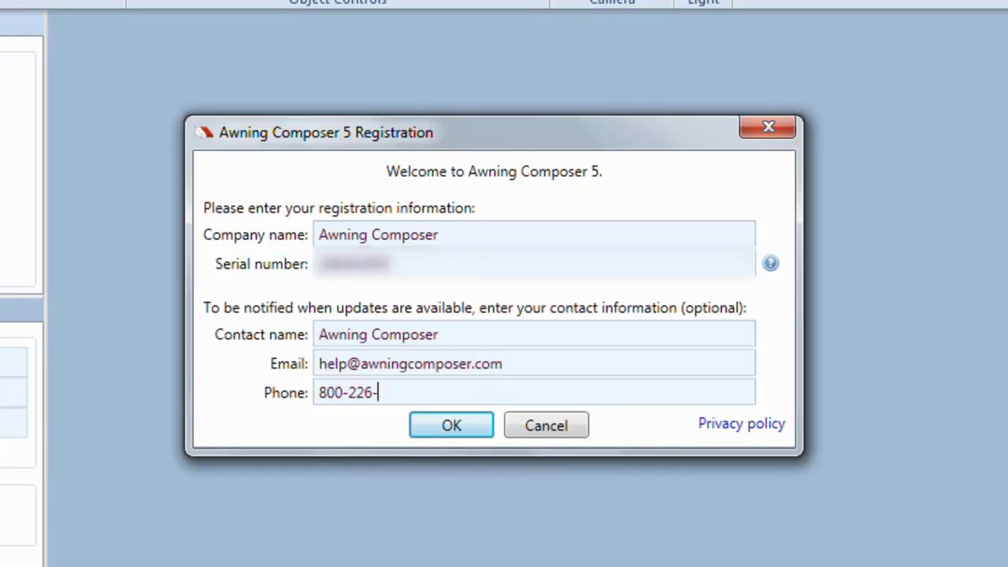
{"action": "left_click", "coordinate": [476, 427]}
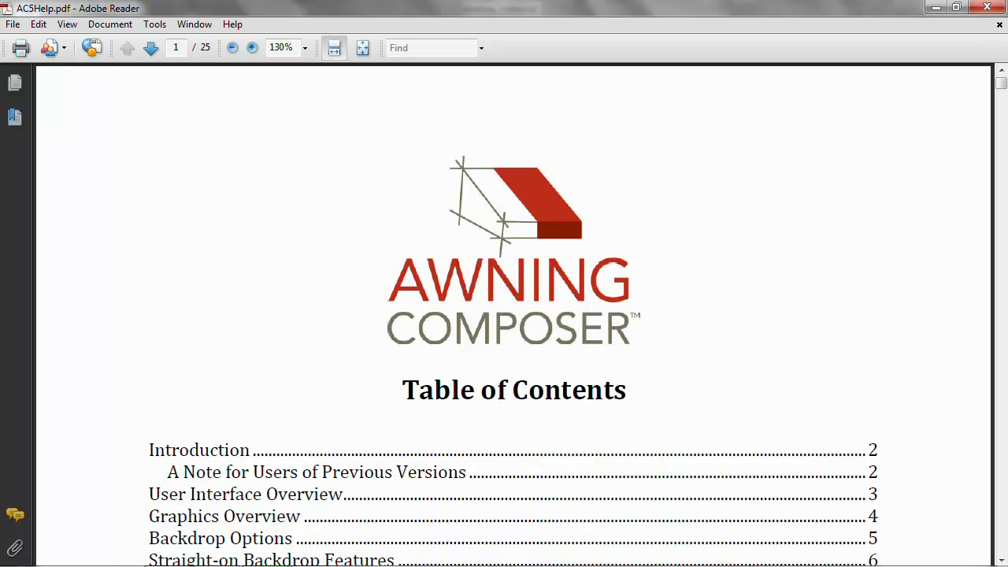
Close the AC5Help.pdf guide in Adobe Reader.
{"action": "left_click", "coordinate": [987, 8]}
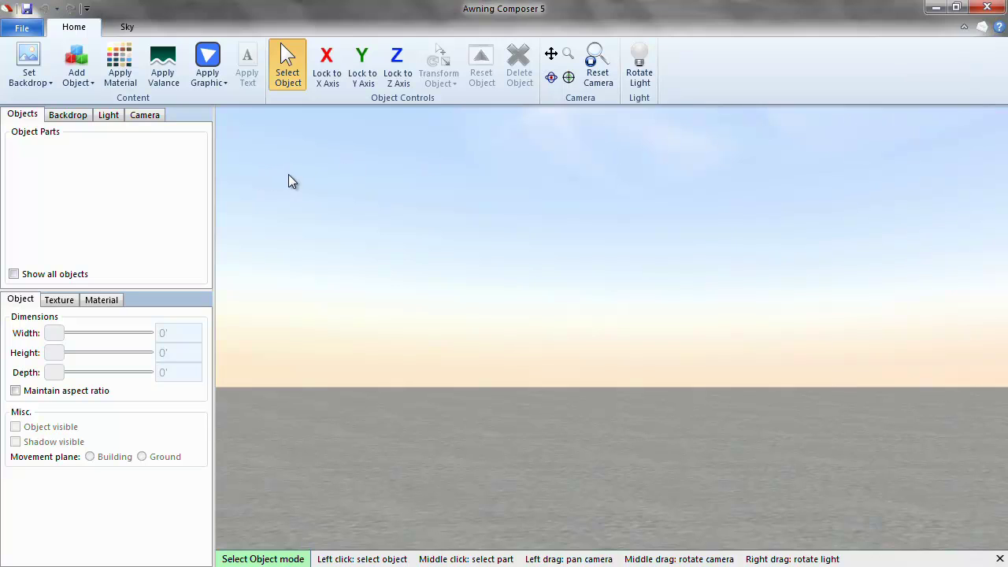
Swing the light so the sun shows, then open the backdrop image browser.
{"action": "right_click_drag", "start_coordinate": [289, 174], "coordinate": [286, 156]}
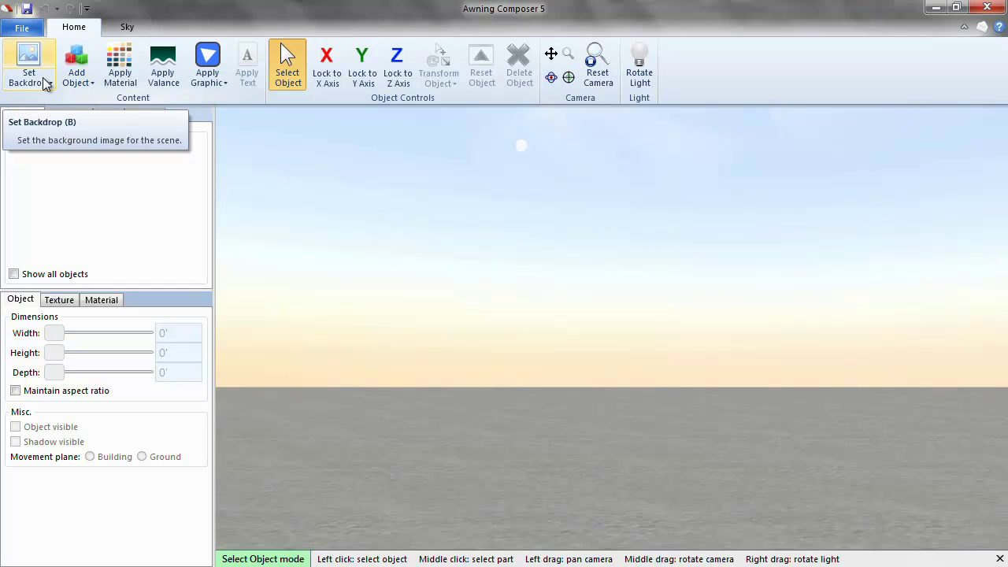
{"action": "left_click", "coordinate": [43, 84]}
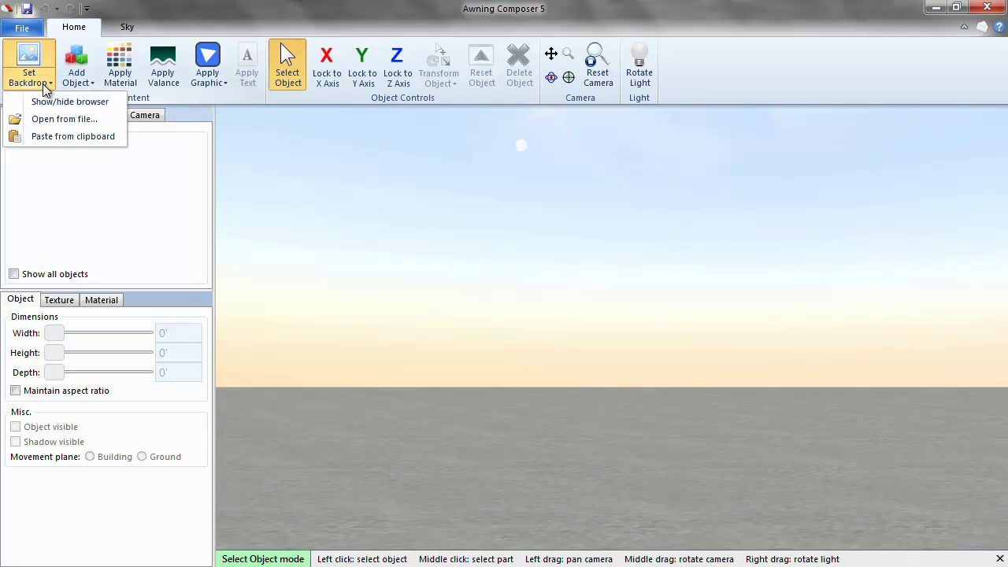
{"action": "left_click", "coordinate": [44, 81]}
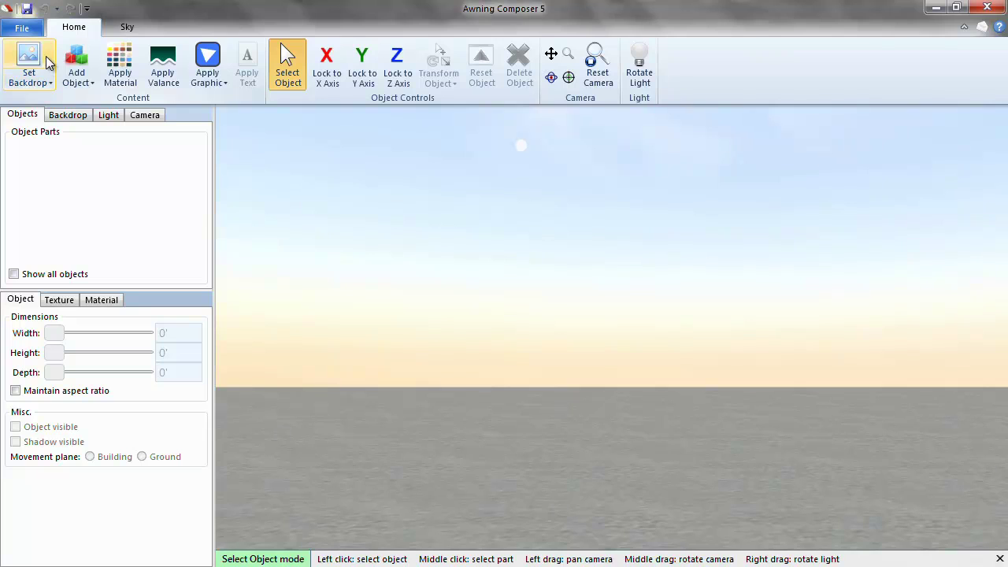
{"action": "left_click", "coordinate": [45, 60]}
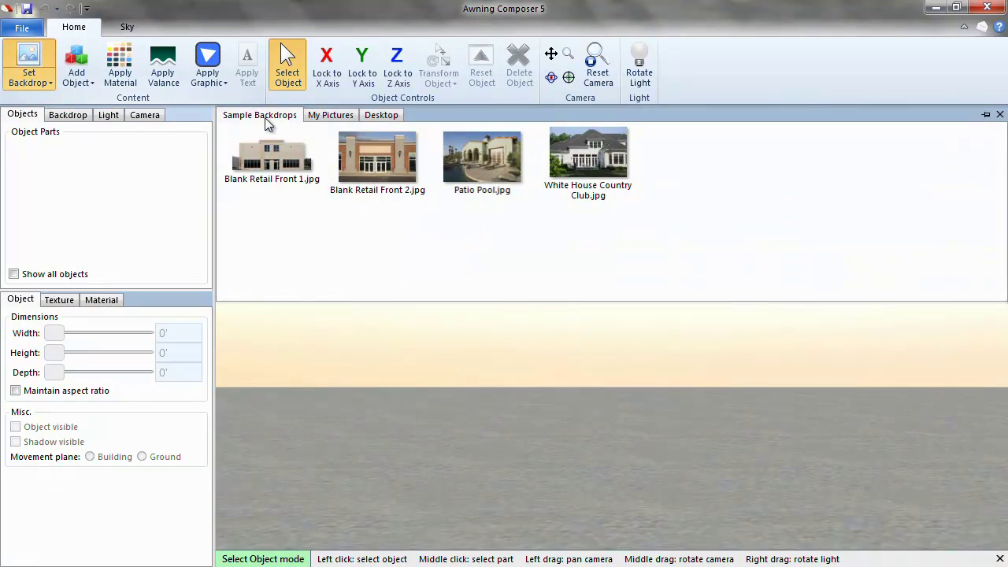
Browse the My Pictures folder and select Store Front.jpg.
{"action": "left_click", "coordinate": [351, 118]}
{"action": "left_click", "coordinate": [380, 117]}
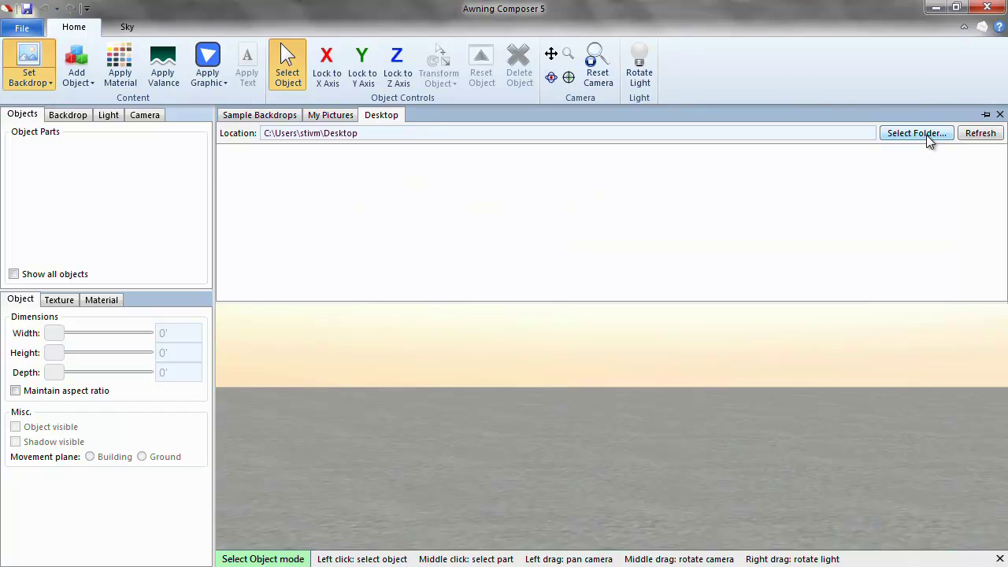
{"action": "left_click", "coordinate": [331, 118]}
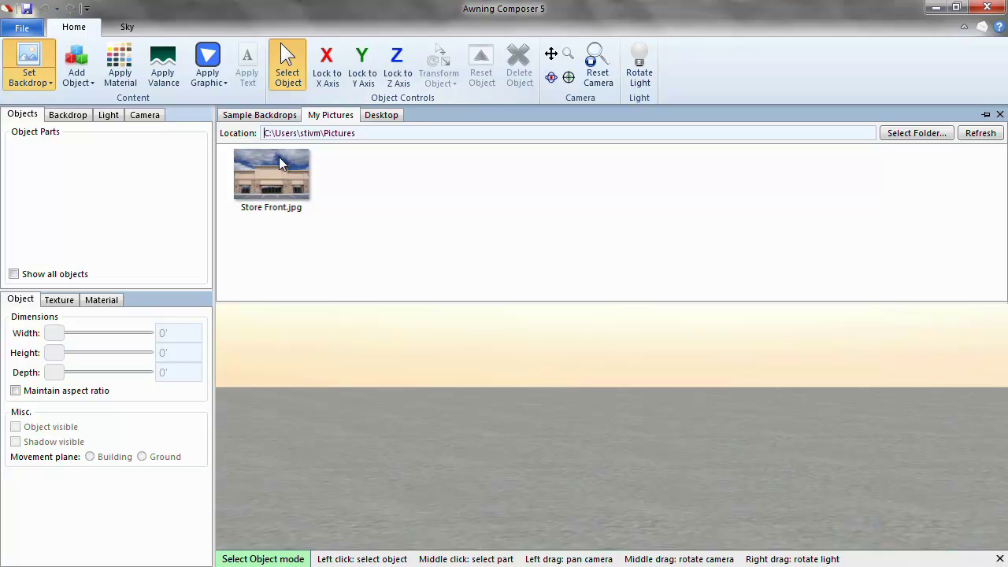
{"action": "left_click", "coordinate": [280, 160]}
Load Store Front.jpg as the backdrop, declared as photographed straight on.
{"action": "double_click", "coordinate": [279, 157]}
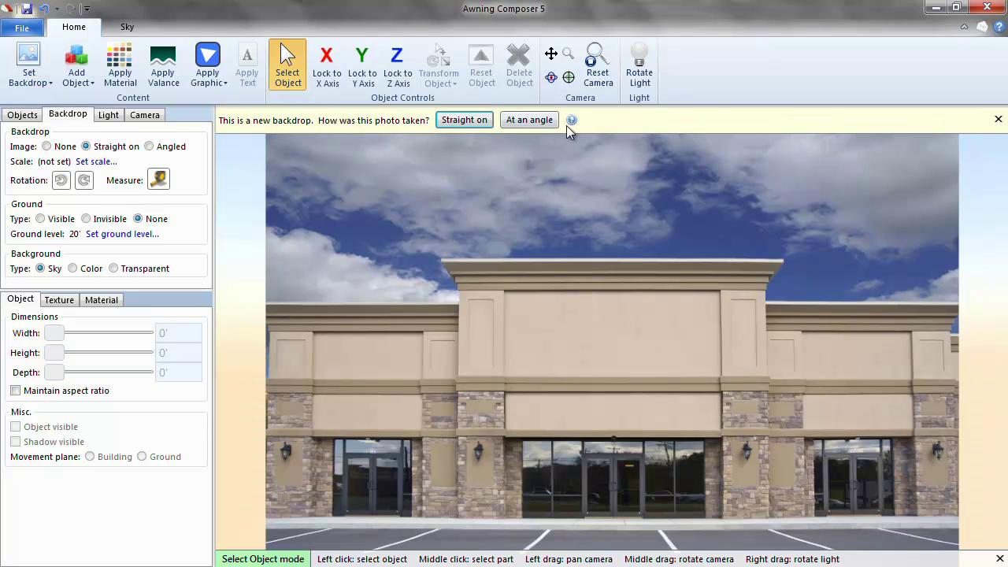
{"action": "mouse_move", "coordinate": [573, 123]}
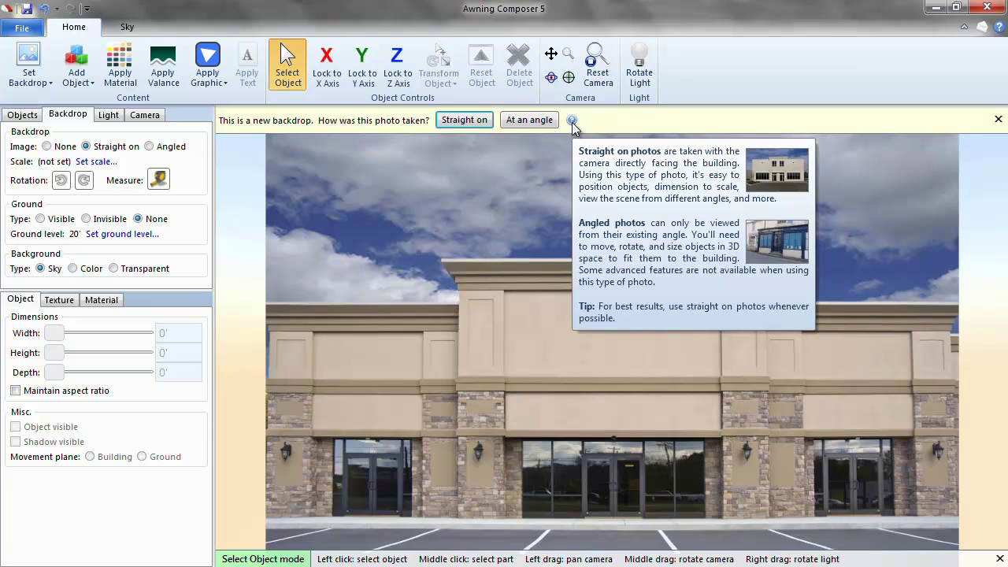
{"action": "left_click", "coordinate": [481, 123]}
{"action": "mouse_move", "coordinate": [649, 119]}
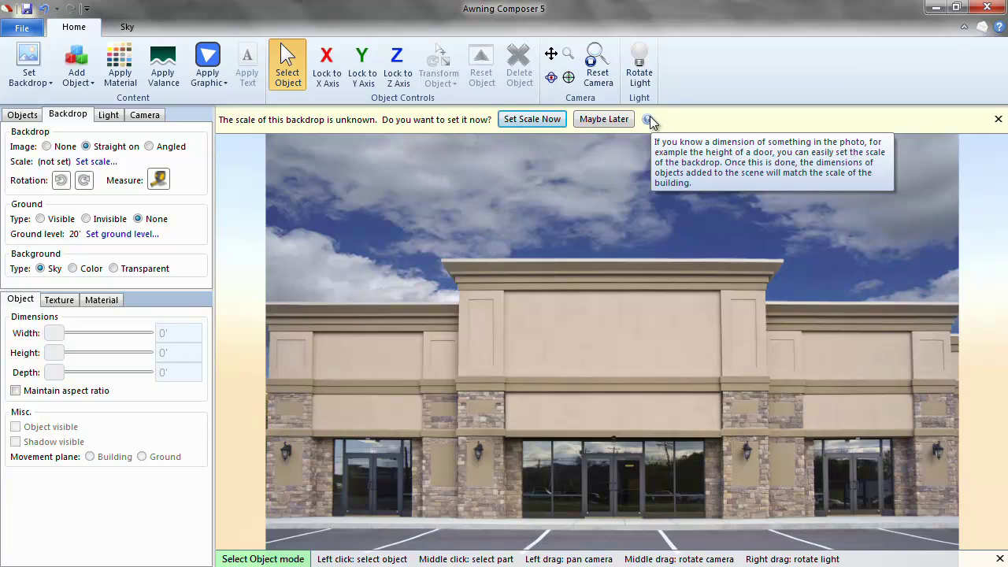
Start the scale wizard and enter a known dimension of 7'0".
{"action": "left_click", "coordinate": [534, 119]}
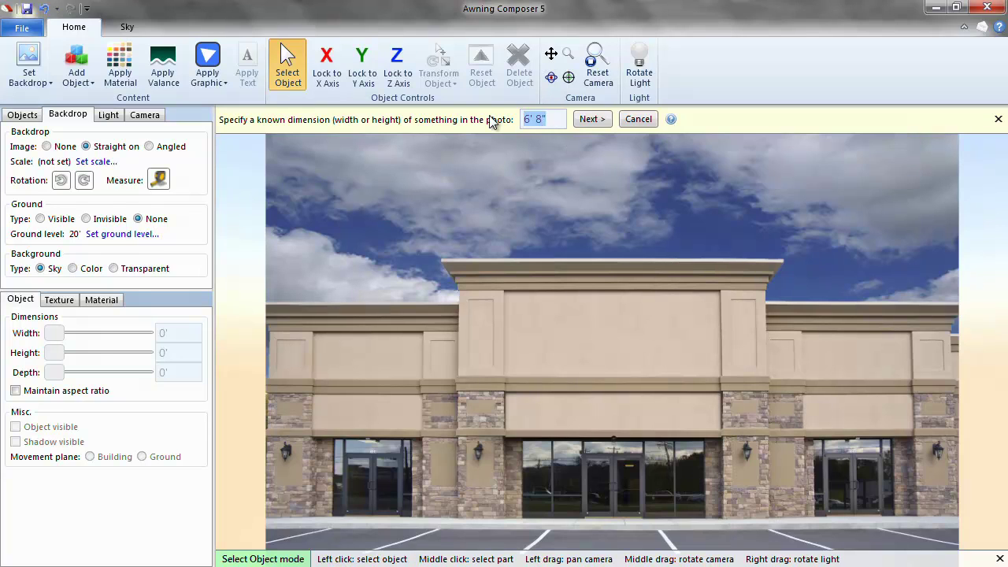
{"action": "type", "text": "7'0\""}
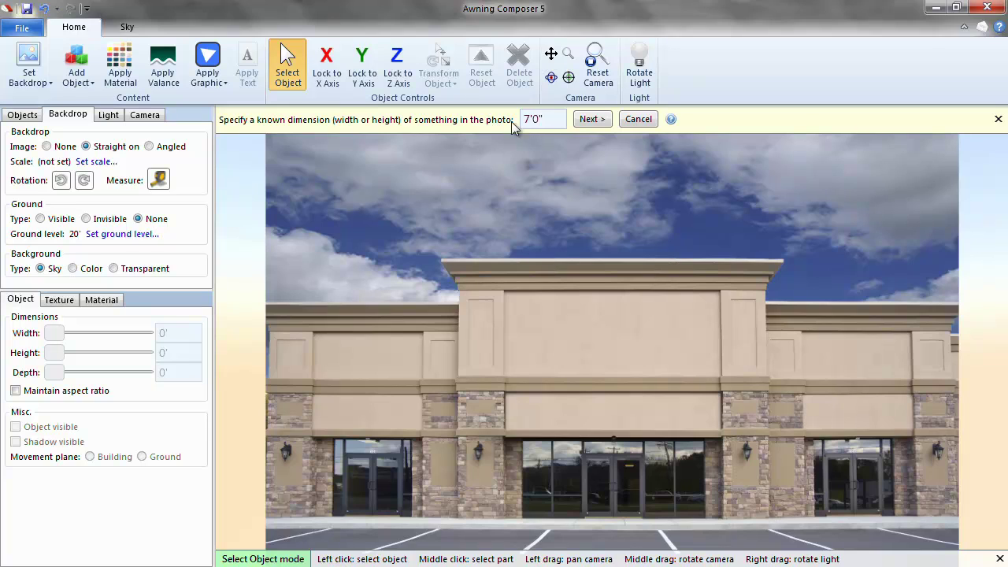
{"action": "left_click", "coordinate": [592, 120]}
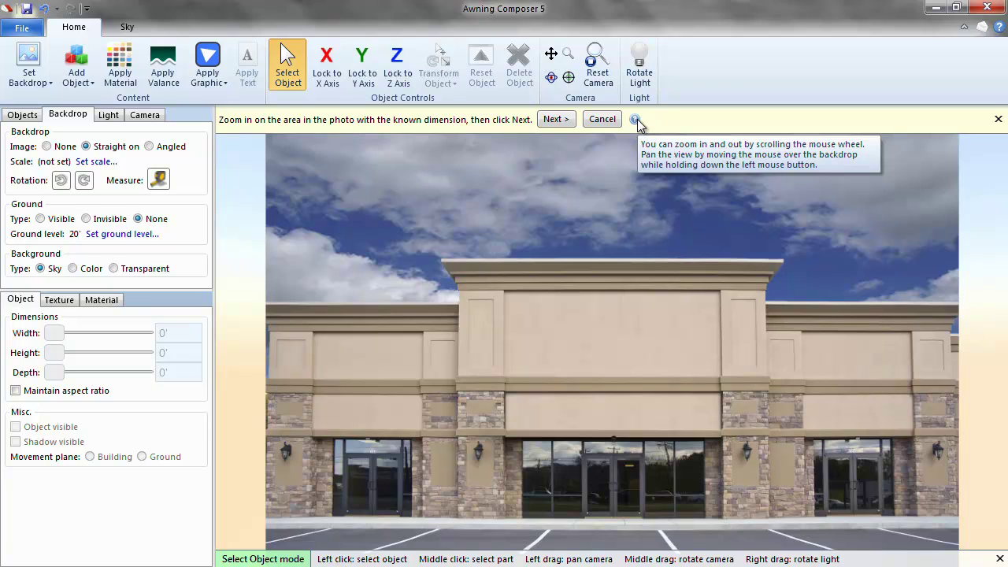
Zoom to the centre doors and mark their top and threshold as the 7'0" span.
{"action": "mouse_move", "coordinate": [642, 203]}
{"action": "left_mouse_down"}
{"action": "mouse_move", "coordinate": [638, 230]}
{"action": "mouse_move", "coordinate": [637, 187]}
{"action": "left_mouse_up"}
{"action": "scroll", "coordinate": [612, 330], "scroll_direction": "up", "scroll_amount": 2}
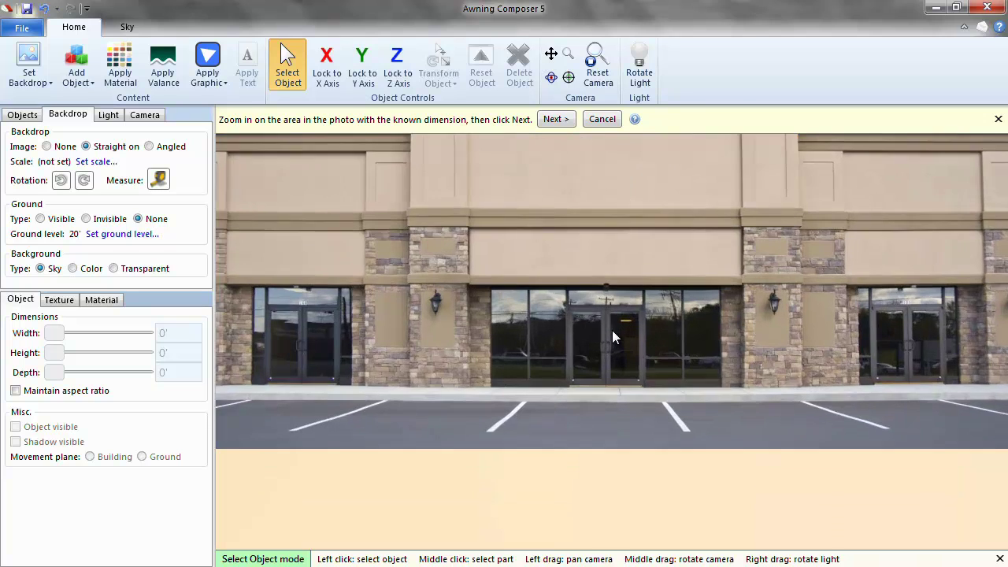
{"action": "scroll", "coordinate": [612, 330], "scroll_direction": "up", "scroll_amount": 2}
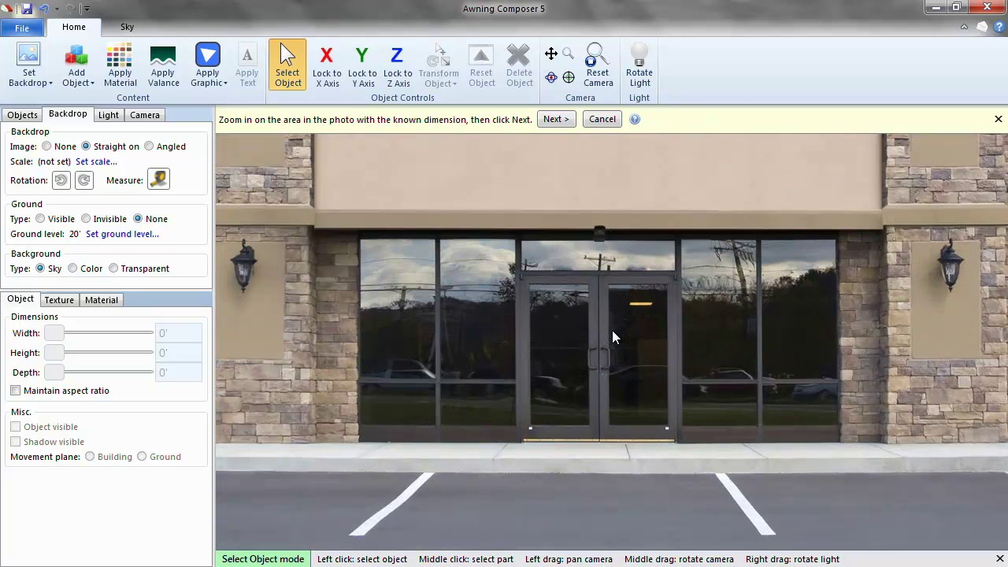
{"action": "left_click", "coordinate": [563, 124]}
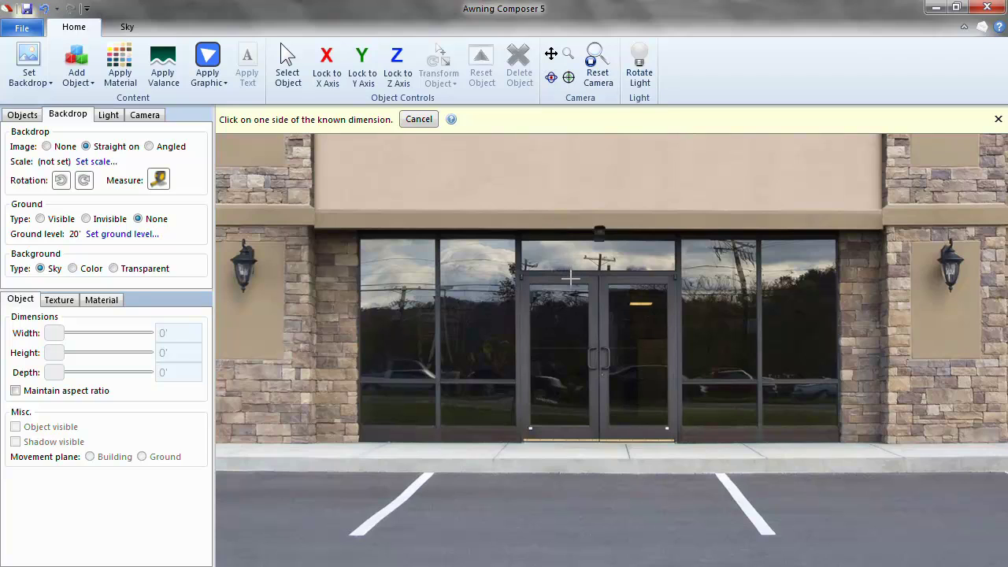
{"action": "left_click", "coordinate": [572, 276]}
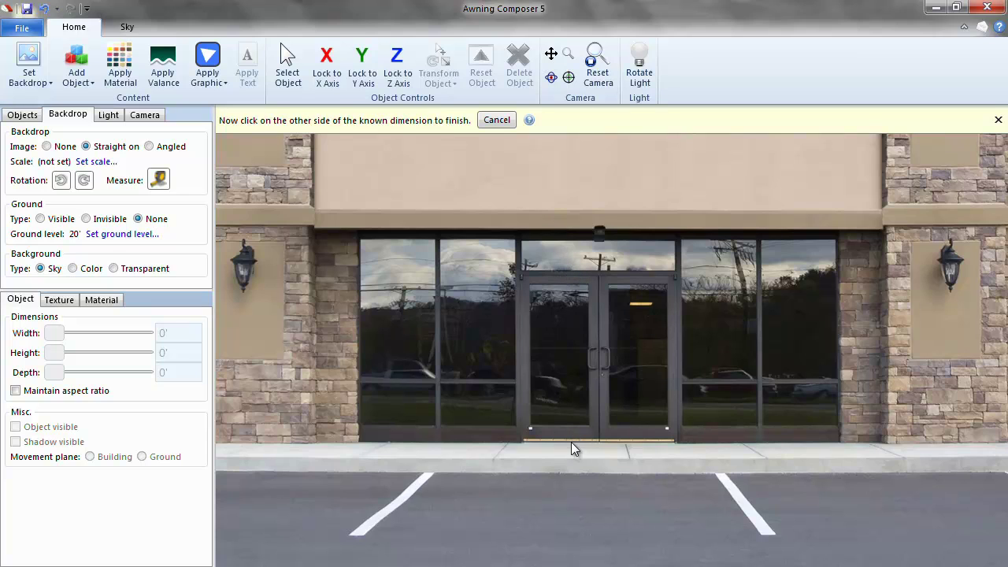
{"action": "left_click", "coordinate": [571, 442]}
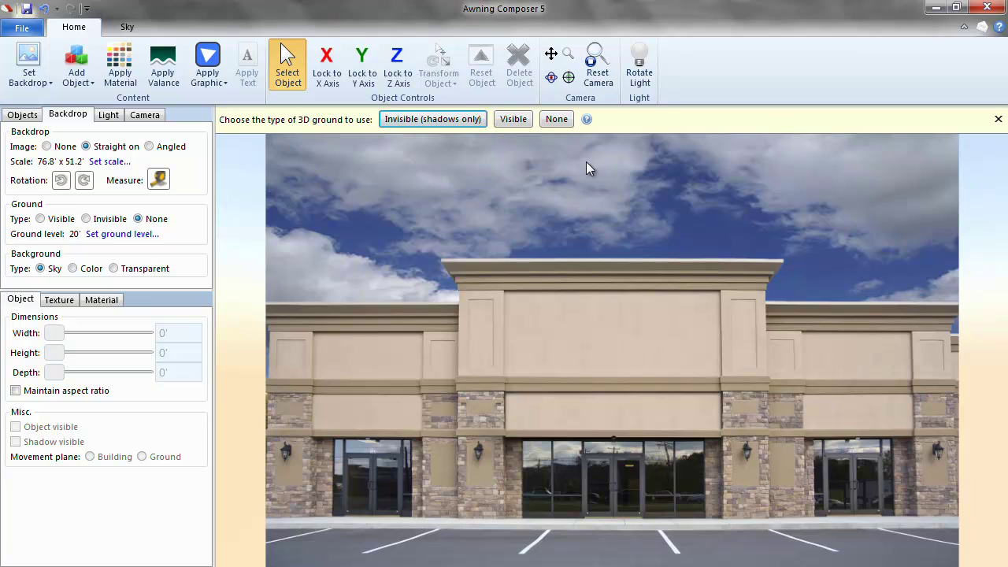
Add an invisible shadows-only ground, lowered to the building's base at 20.2'.
{"action": "mouse_move", "coordinate": [586, 120]}
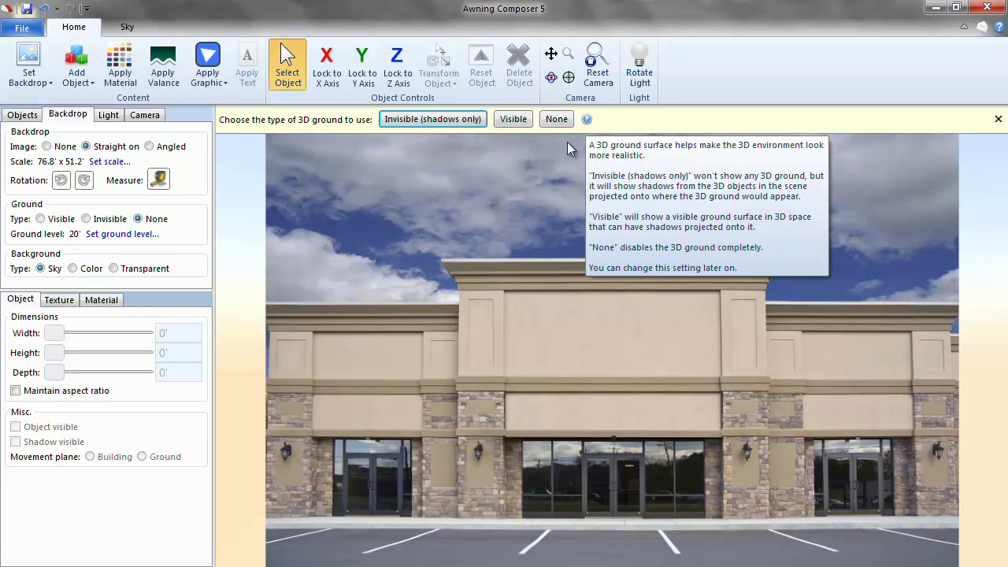
{"action": "left_click", "coordinate": [462, 122]}
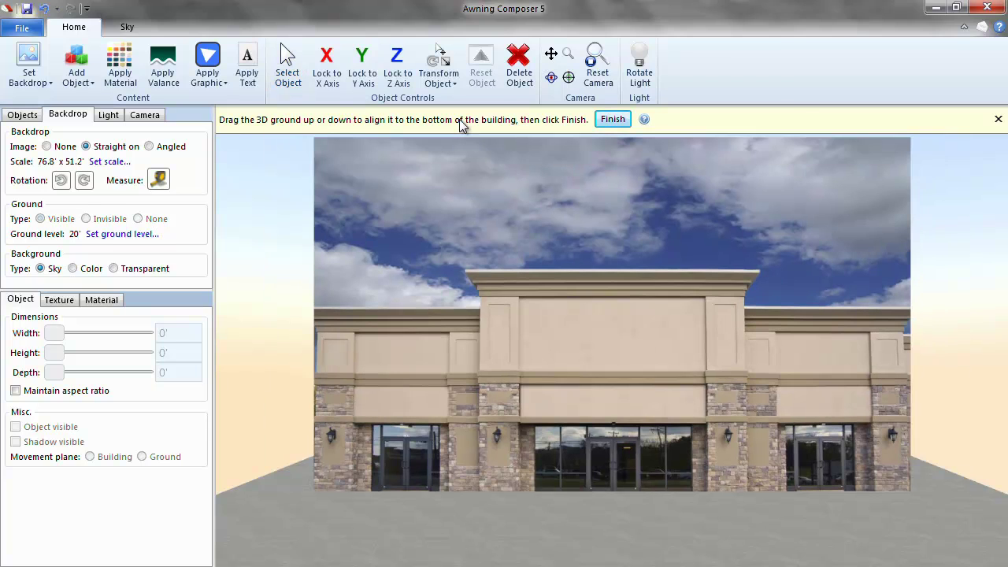
{"action": "mouse_move", "coordinate": [637, 493]}
{"action": "left_mouse_down"}
{"action": "mouse_move", "coordinate": [635, 540]}
{"action": "mouse_move", "coordinate": [637, 506]}
{"action": "left_mouse_up"}
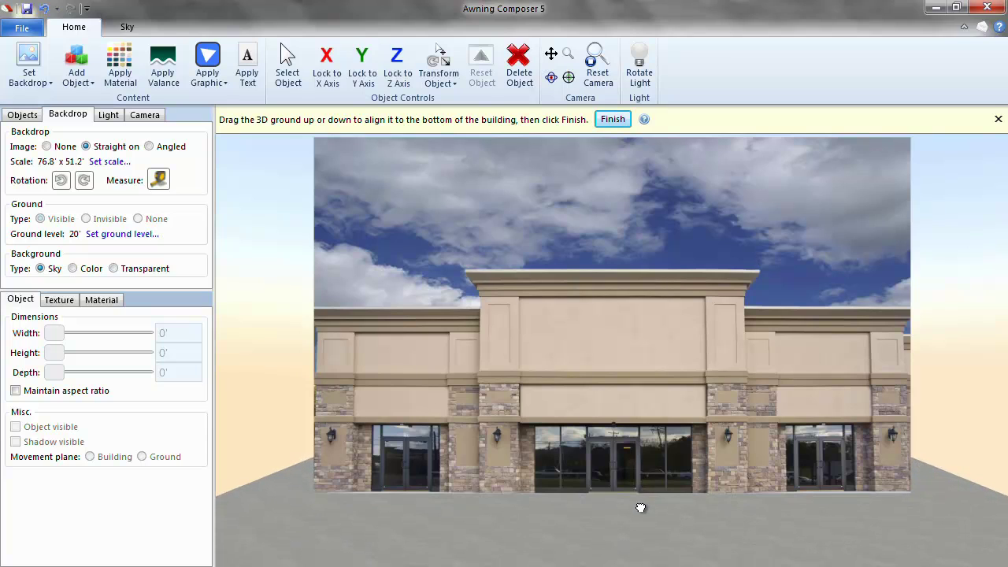
{"action": "left_click", "coordinate": [613, 122]}
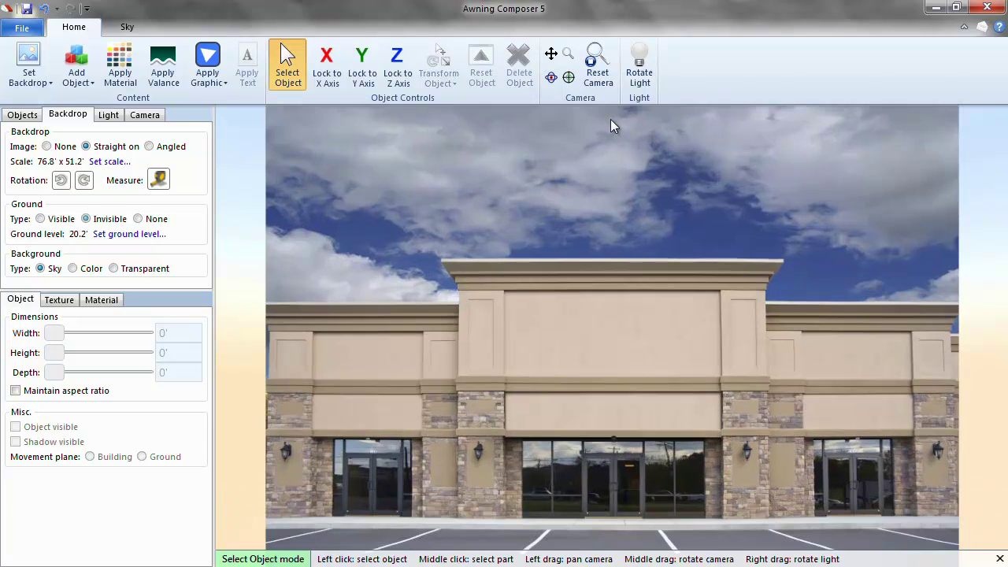